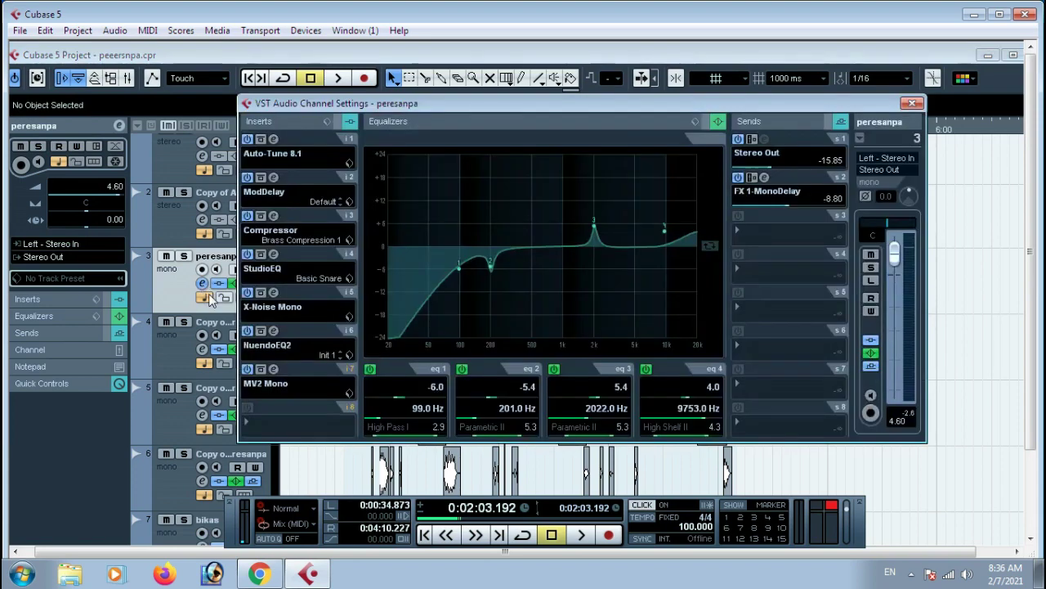
pyautogui.click(247, 421)
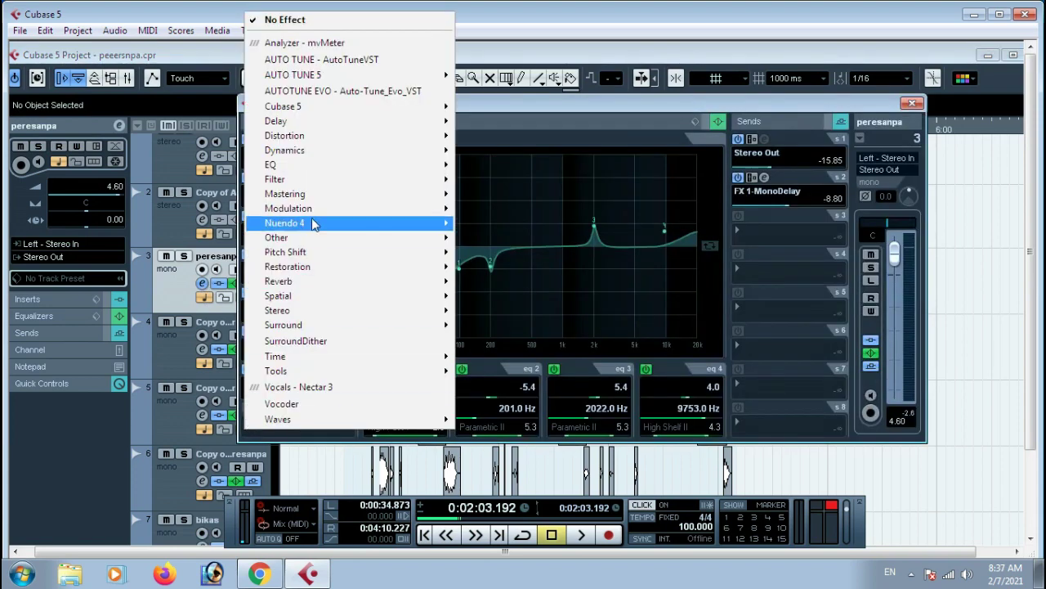
pyautogui.moveTo(354, 111)
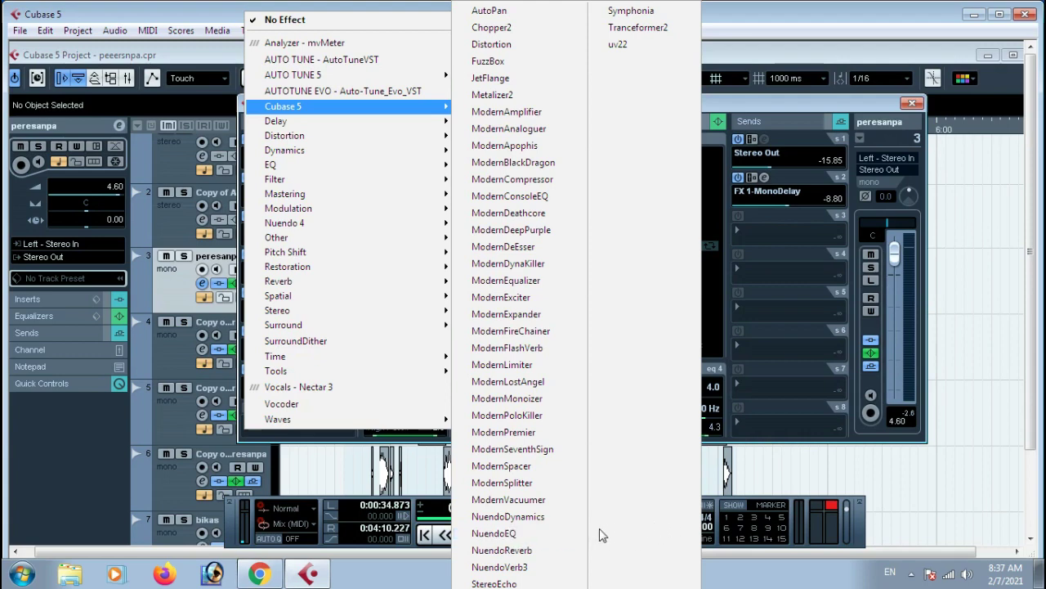
pyautogui.click(781, 483)
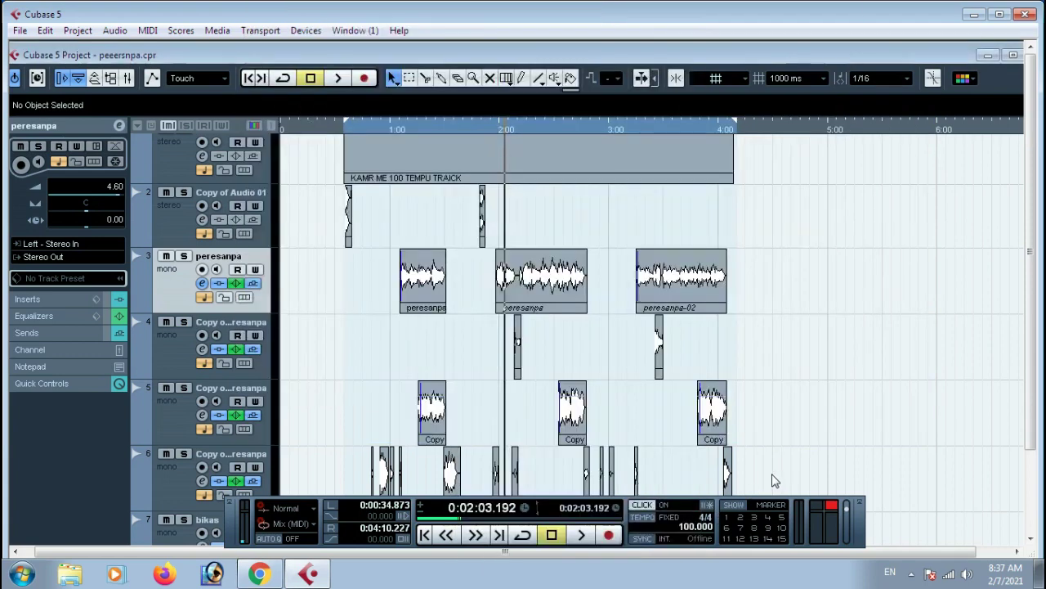
pyautogui.click(202, 284)
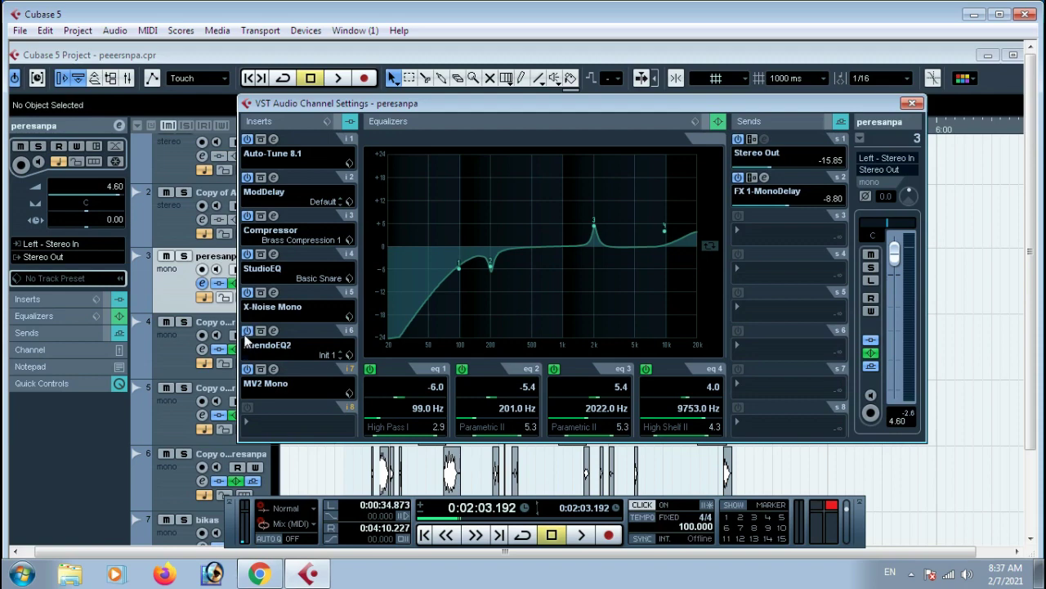
# - Audition the peresanpa vocal track and open the NuendoEQ2 editor in insert slot 6
pyautogui.press('space')
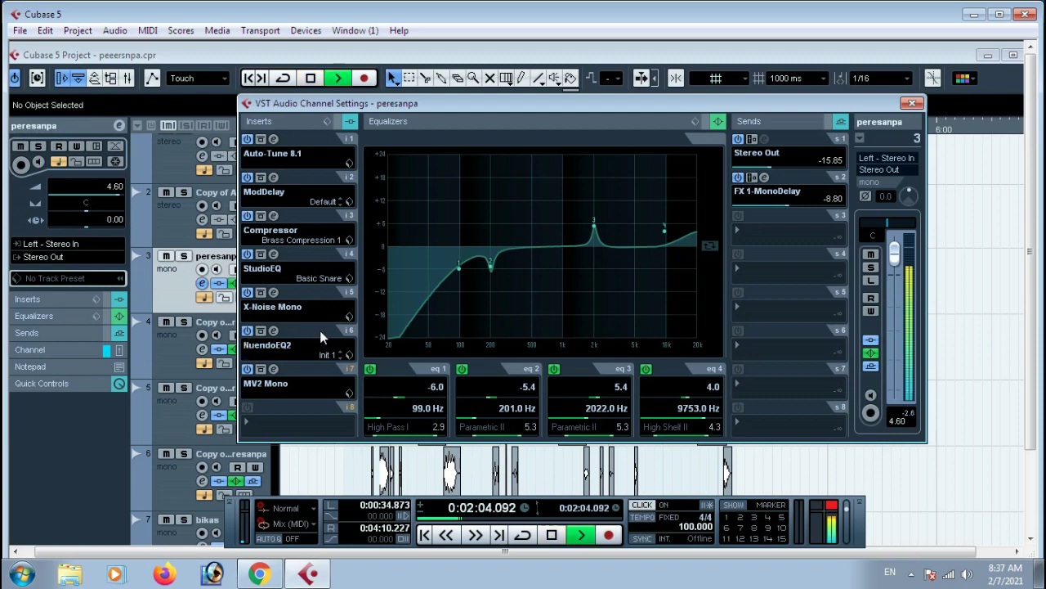
pyautogui.click(273, 330)
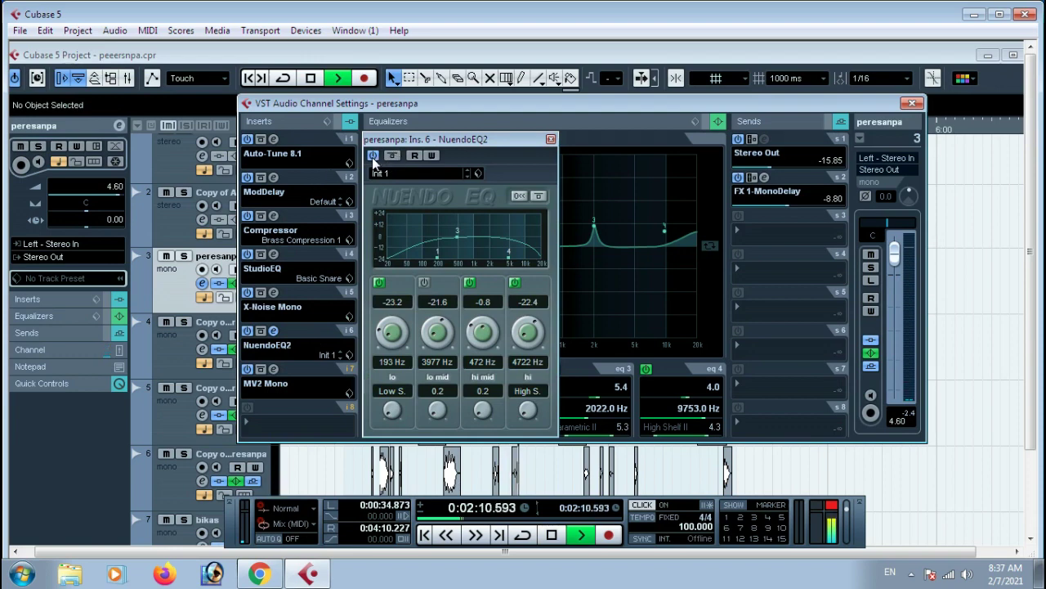
pyautogui.press('space')
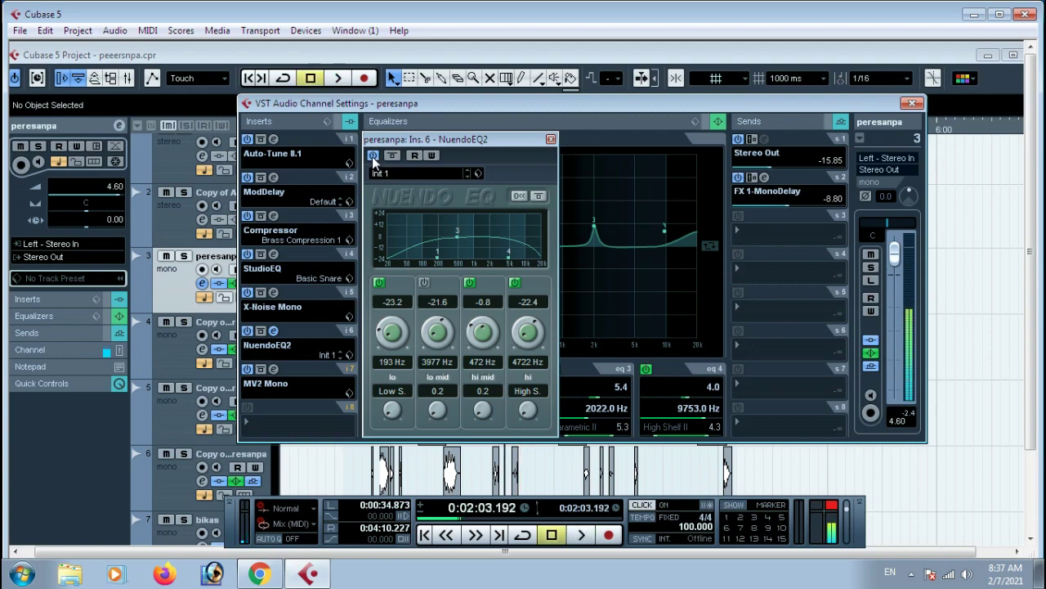
# - Compare the vocal's playback with the NuendoEQ2 insert bypassed and switched on again
pyautogui.click(373, 156)
pyautogui.press('space')
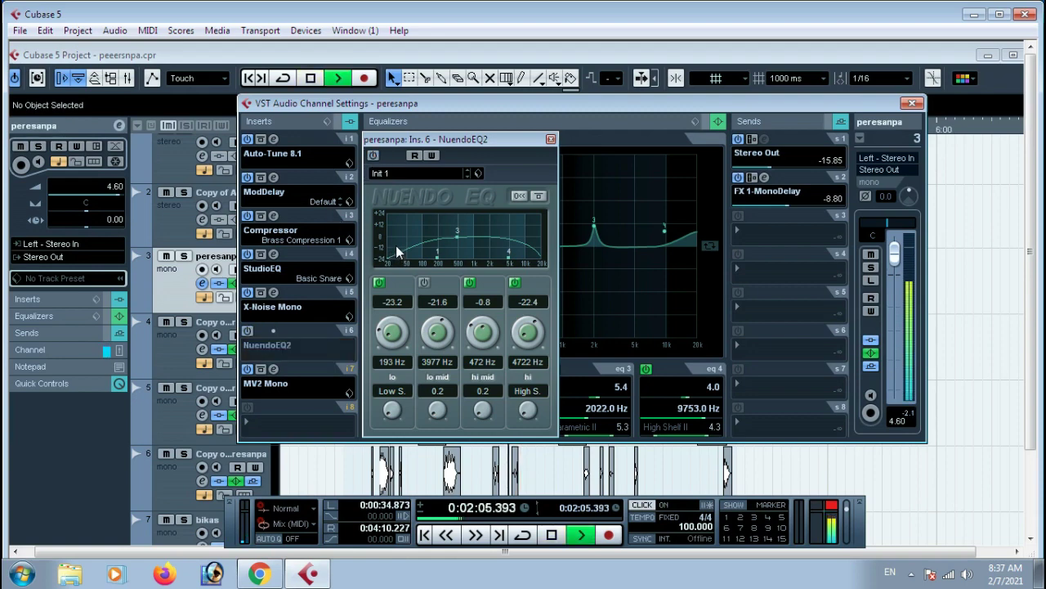
pyautogui.click(373, 156)
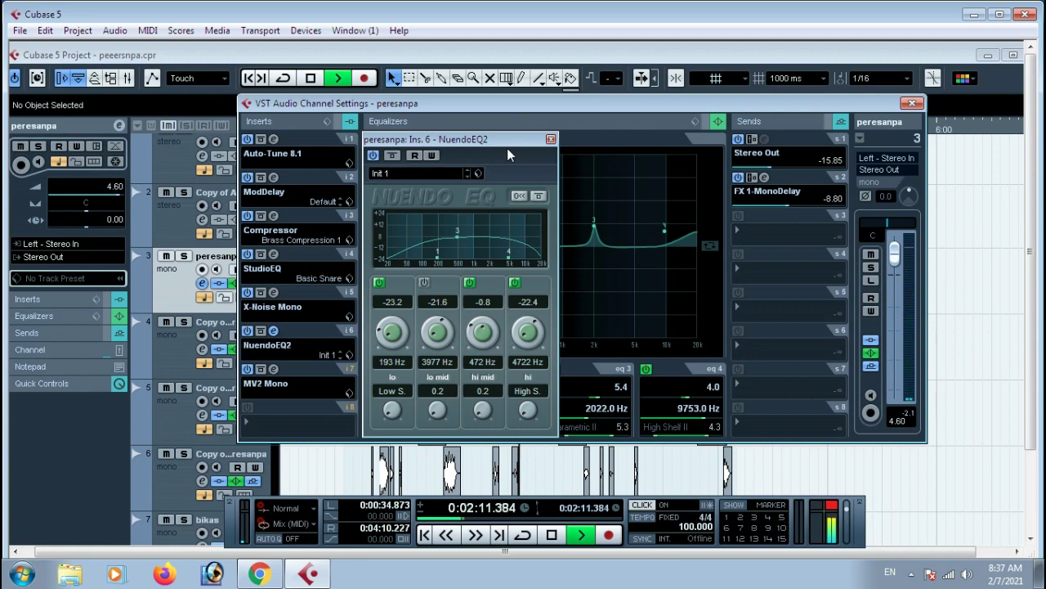
pyautogui.press('space')
pyautogui.moveTo(499, 143); pyautogui.dragTo(538, 107)
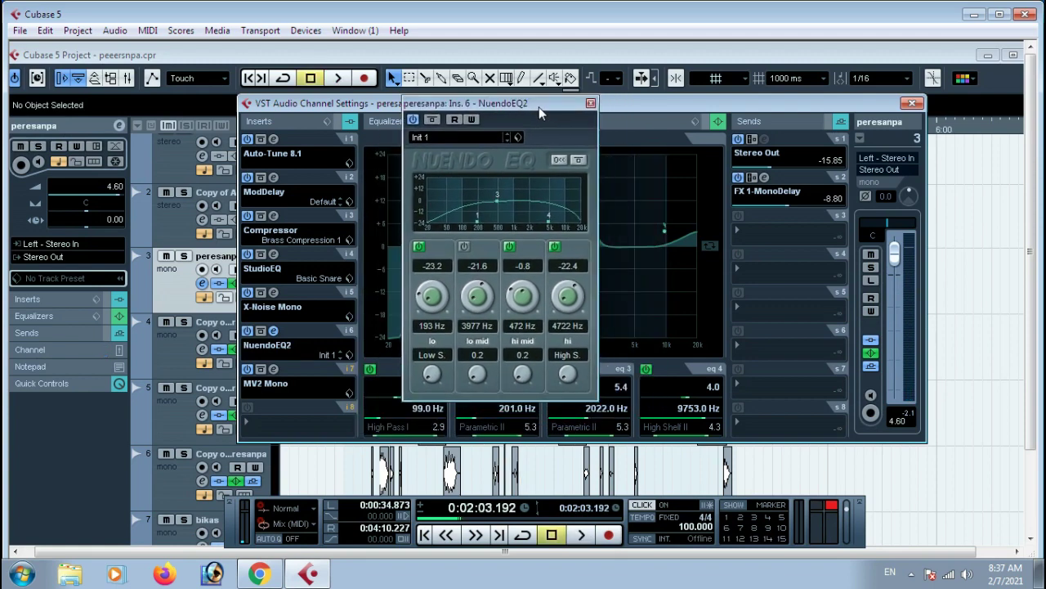
pyautogui.click(495, 139)
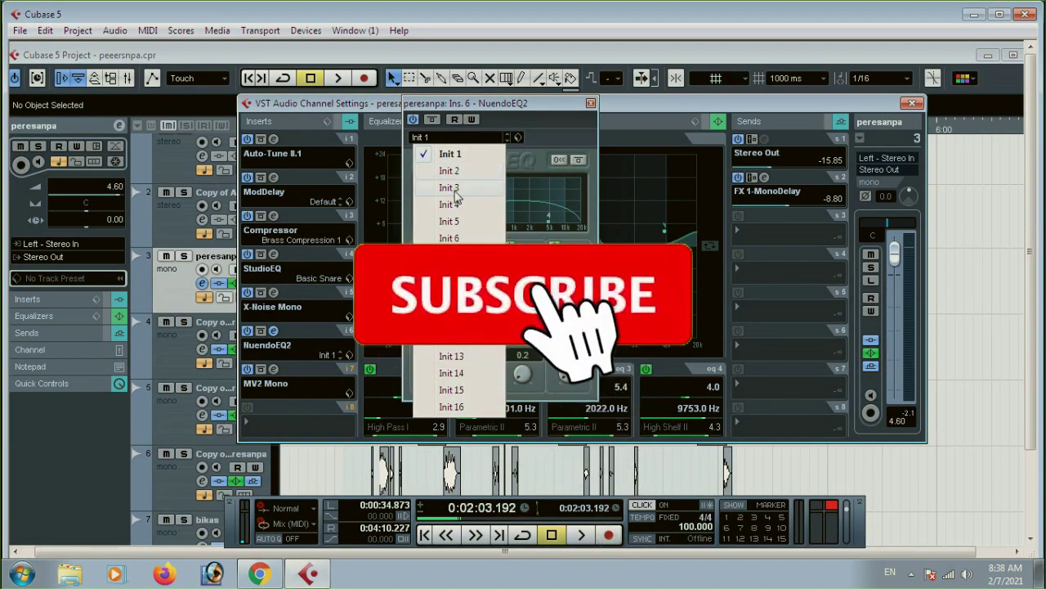
pyautogui.click(552, 140)
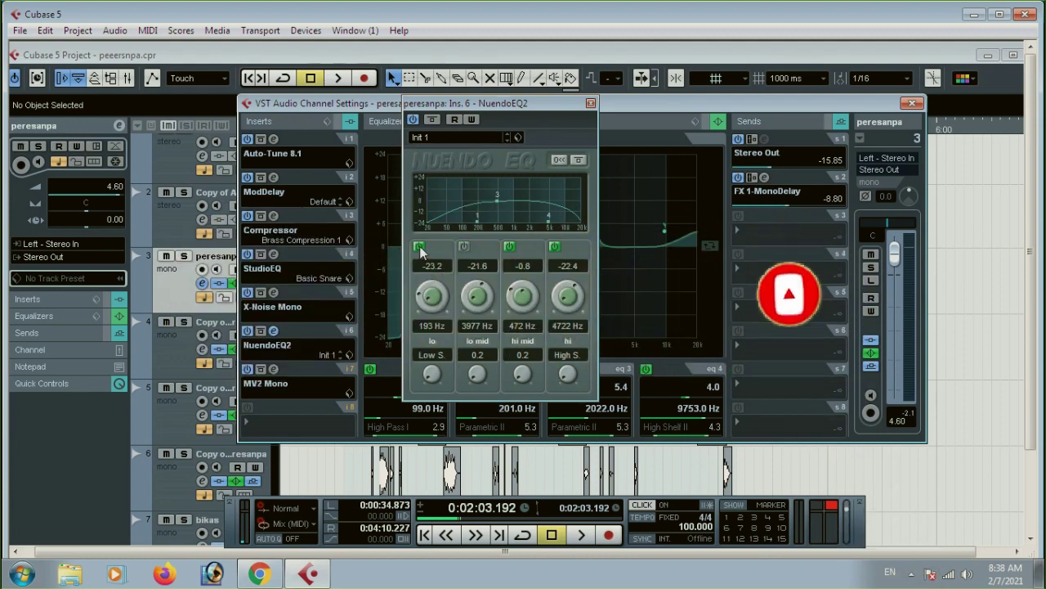
pyautogui.click(419, 247)
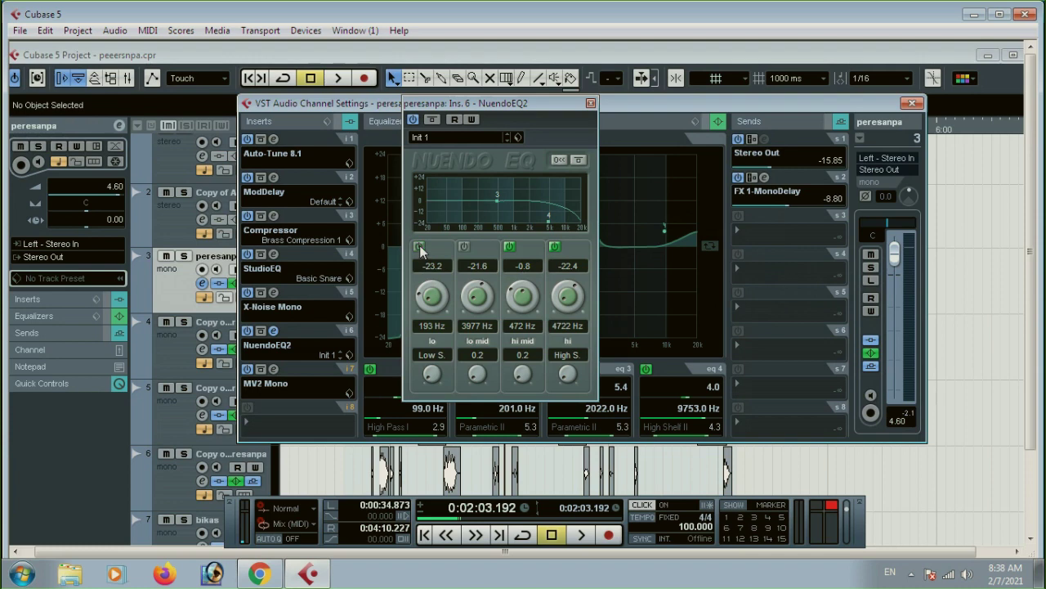
pyautogui.click(422, 247)
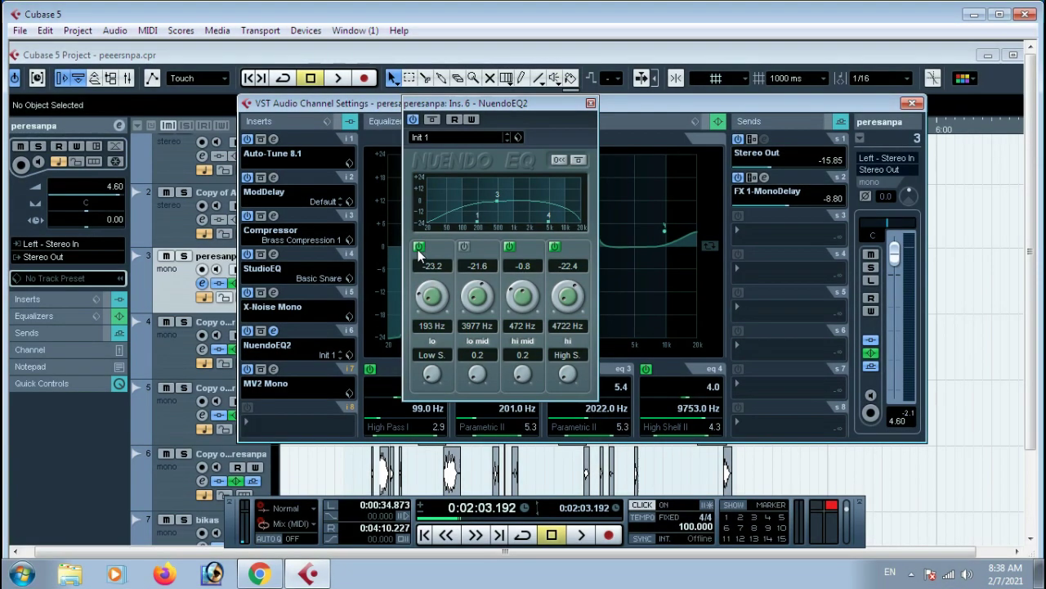
# - Switch off the hi mid, hi and lo bands of NuendoEQ2 while auditioning the vocal
pyautogui.click(507, 246)
pyautogui.press('space')
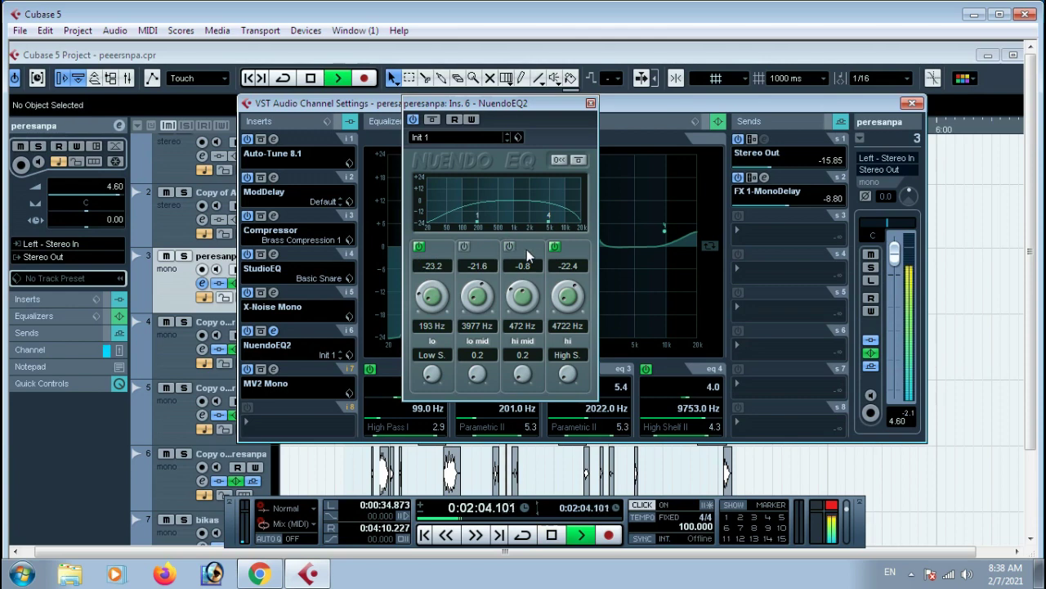
pyautogui.click(554, 246)
pyautogui.click(419, 246)
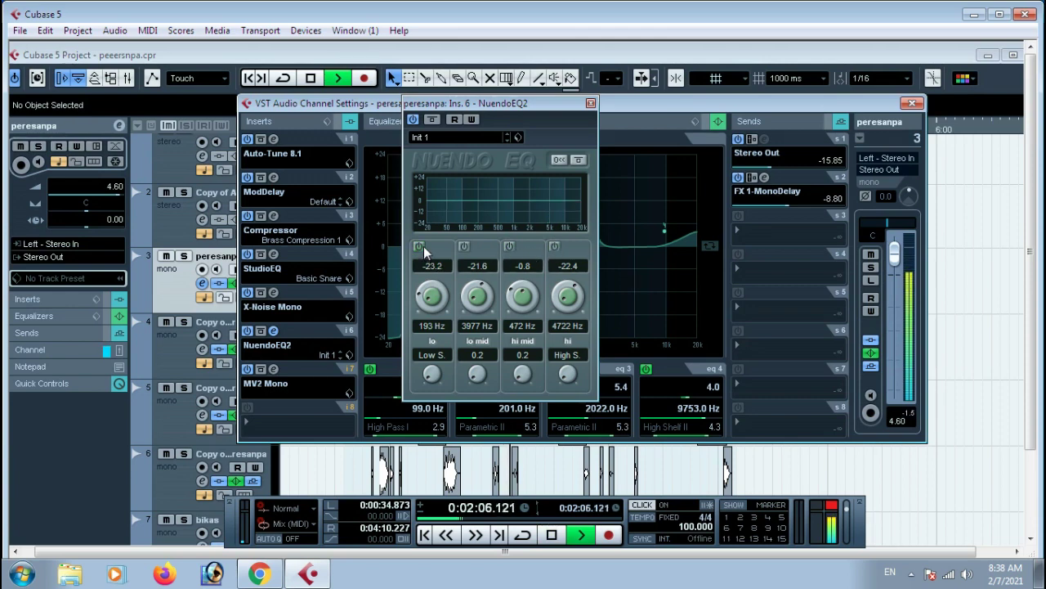
pyautogui.press('space')
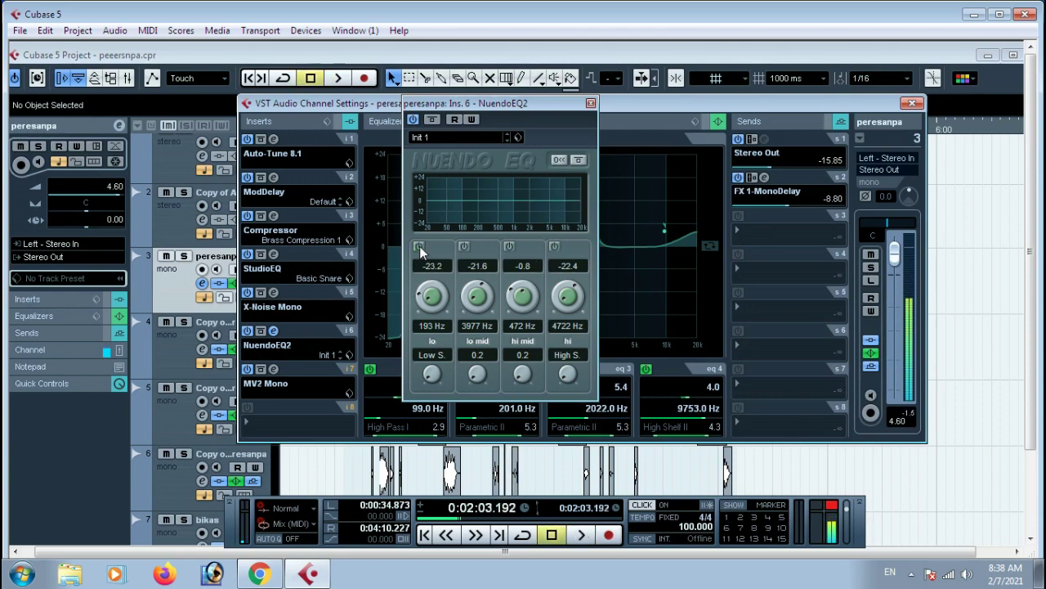
# - Switch on the lo, lo mid, hi mid and hi bands of NuendoEQ2
pyautogui.click(419, 246)
pyautogui.click(466, 247)
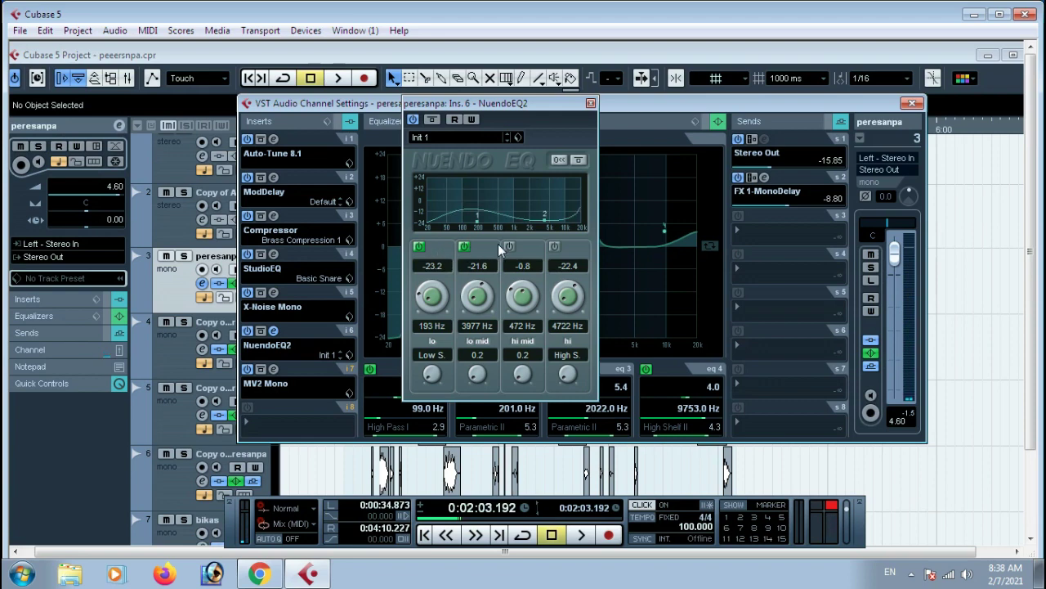
pyautogui.click(509, 246)
pyautogui.click(555, 245)
pyautogui.click(553, 248)
# - Move the hi band's curve point in NuendoEQ2 to a gain of about 11.2 at 689 Hz
pyautogui.moveTo(489, 208)
pyautogui.mouseDown()
pyautogui.moveTo(498, 191)
pyautogui.moveTo(495, 199)
pyautogui.mouseUp()
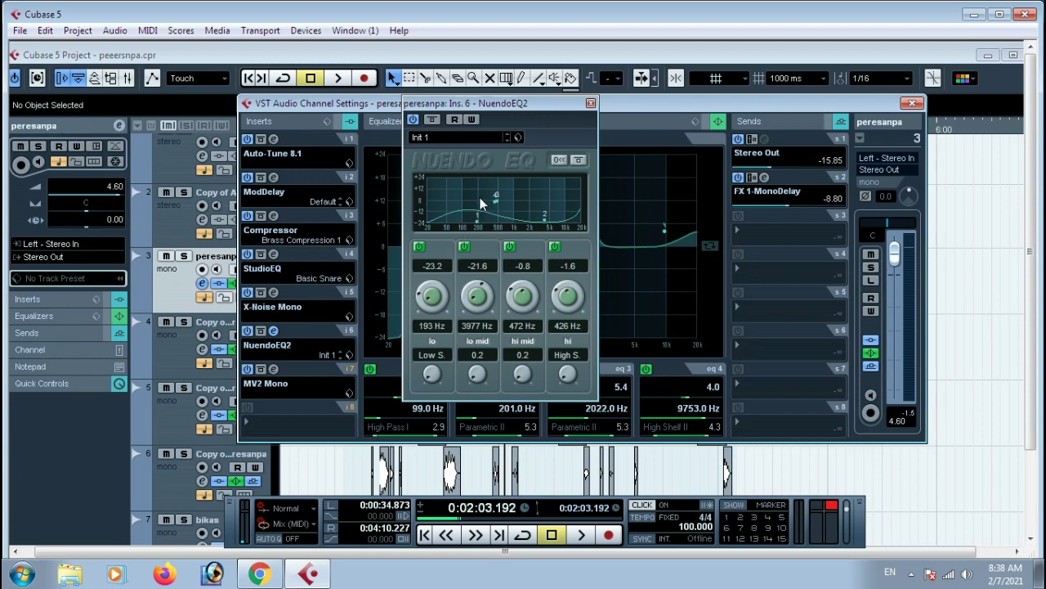
pyautogui.moveTo(494, 201); pyautogui.dragTo(511, 186)
pyautogui.moveTo(504, 192); pyautogui.dragTo(505, 193)
# - Switch off all four NuendoEQ2 bands to flatten the curve
pyautogui.click(420, 247)
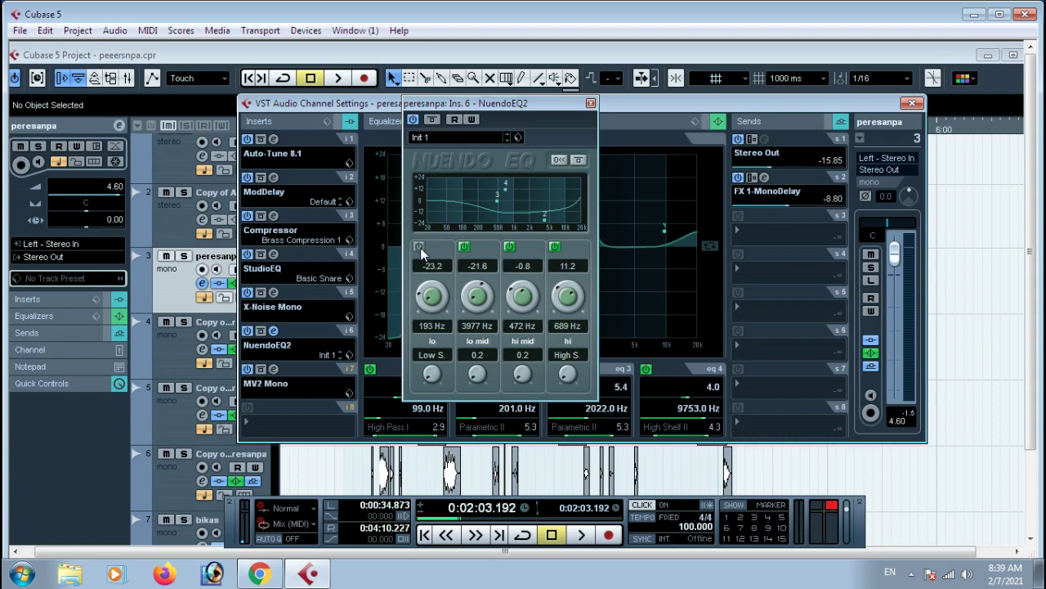
pyautogui.click(464, 247)
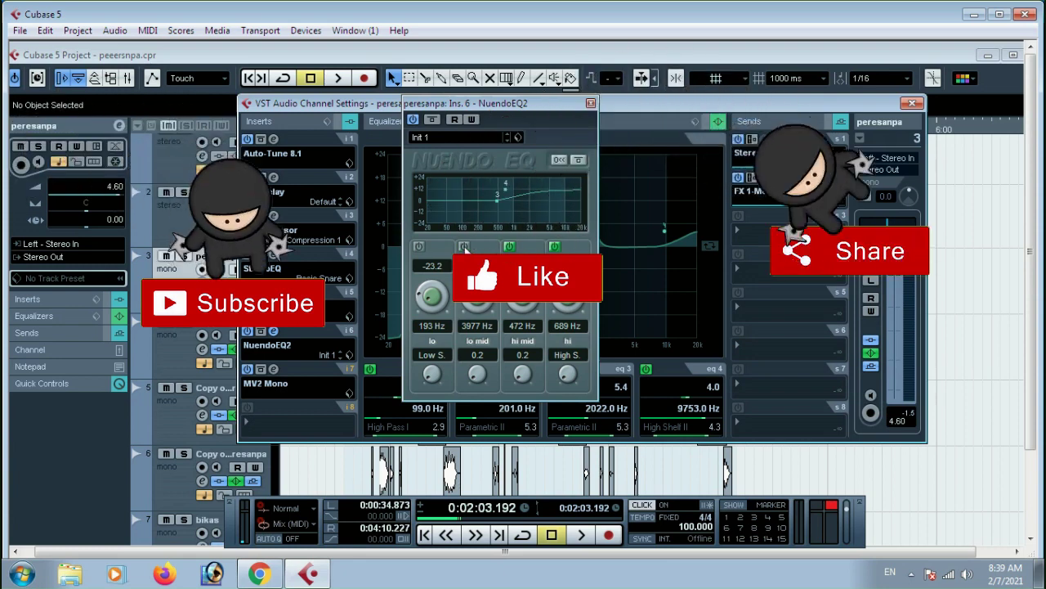
pyautogui.click(509, 247)
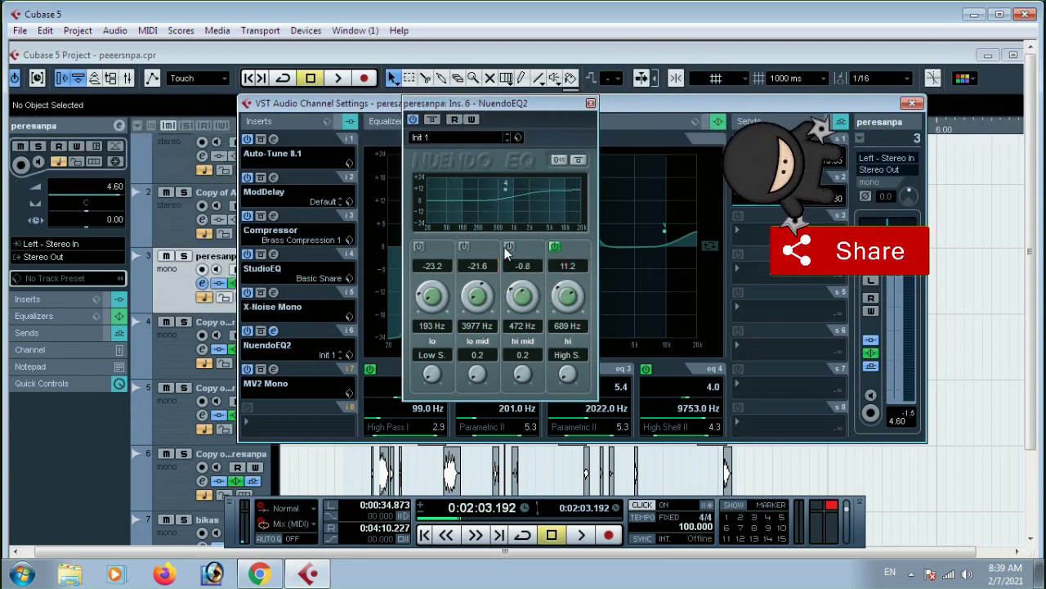
pyautogui.click(555, 246)
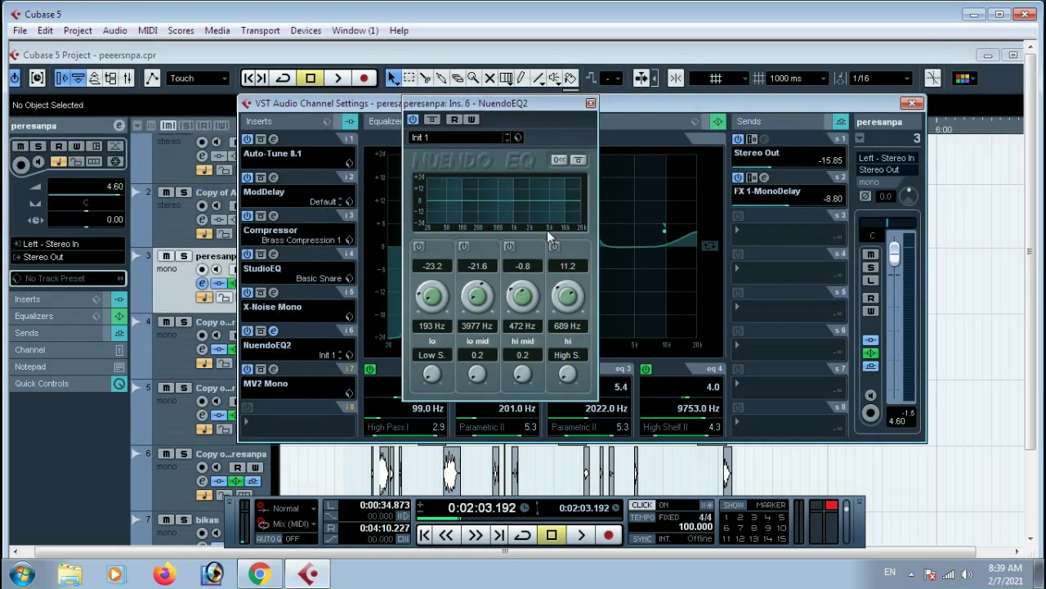
# - Place four NuendoEQ2 curve points: lo about -11.2 at 108 Hz, lo mid -8.0 at 1115 Hz, hi mid -9.6 at 313 Hz, hi -8.0 at 11151 Hz
pyautogui.moveTo(516, 200); pyautogui.dragTo(465, 211)
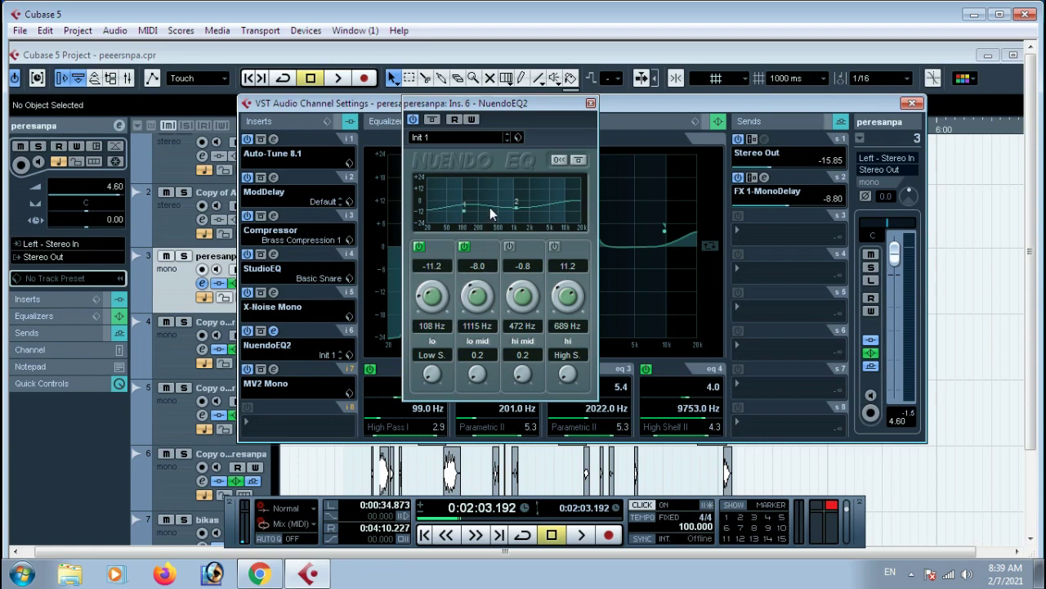
pyautogui.moveTo(490, 208)
pyautogui.mouseDown()
pyautogui.moveTo(488, 223)
pyautogui.moveTo(488, 209)
pyautogui.mouseUp()
pyautogui.moveTo(561, 204); pyautogui.dragTo(570, 213)
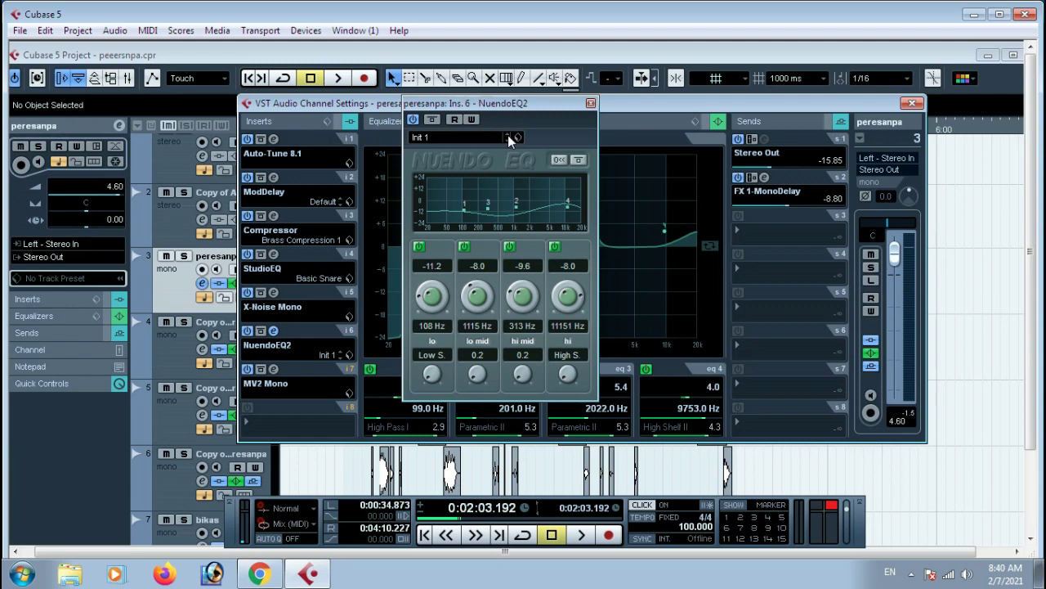
# - Try the Init 2 and Init 3 presets in NuendoEQ2 and return to Init 1
pyautogui.click(485, 138)
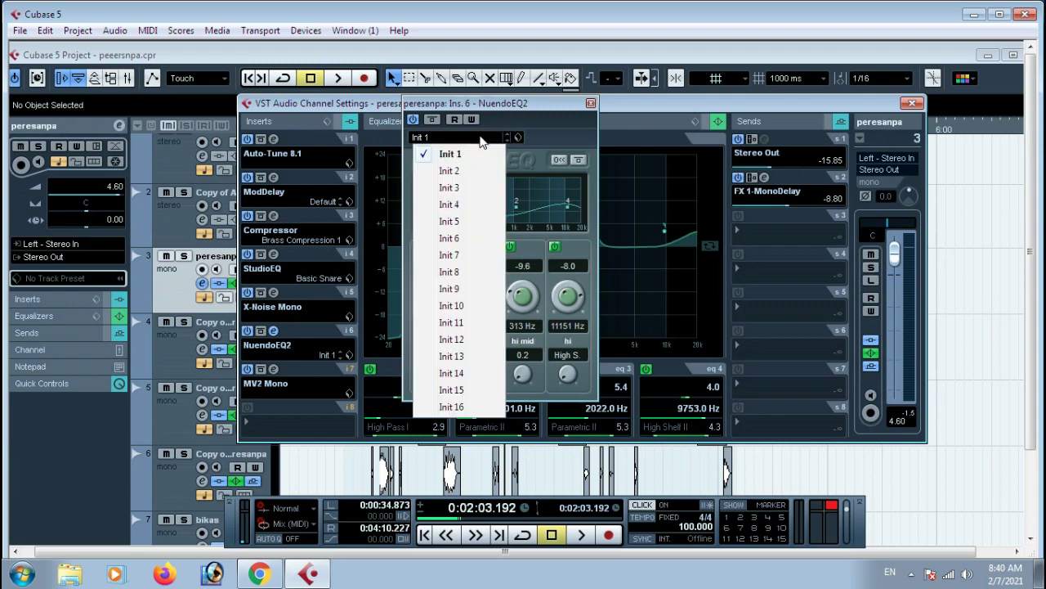
pyautogui.click(456, 170)
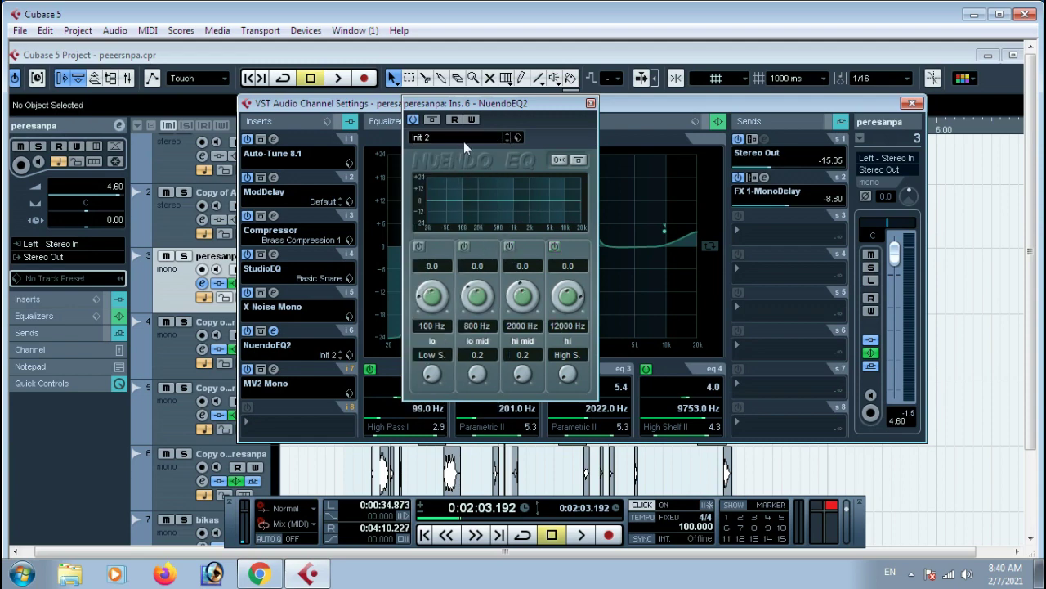
pyautogui.click(466, 138)
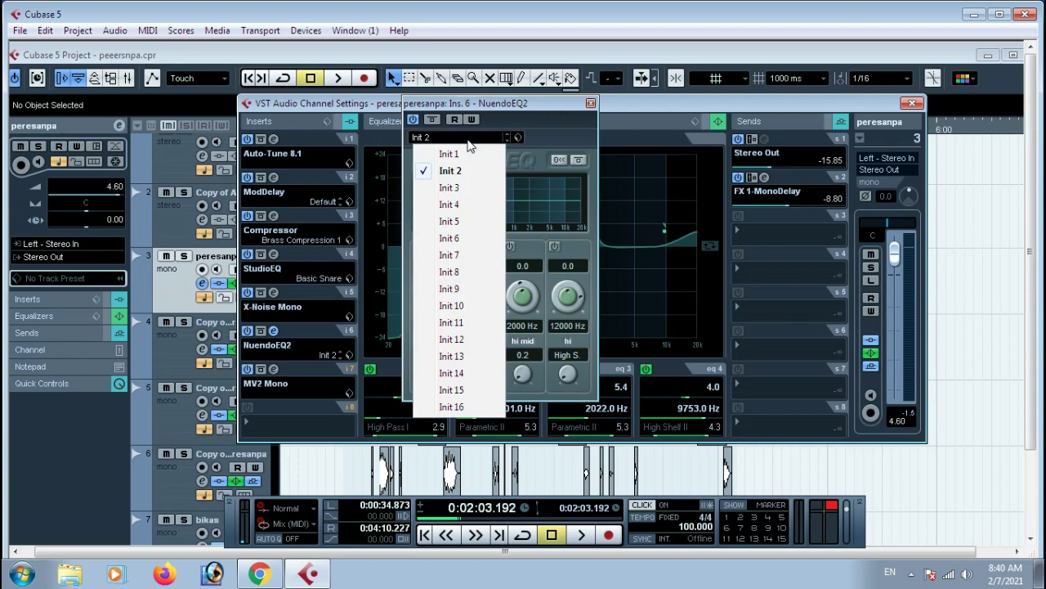
pyautogui.click(450, 188)
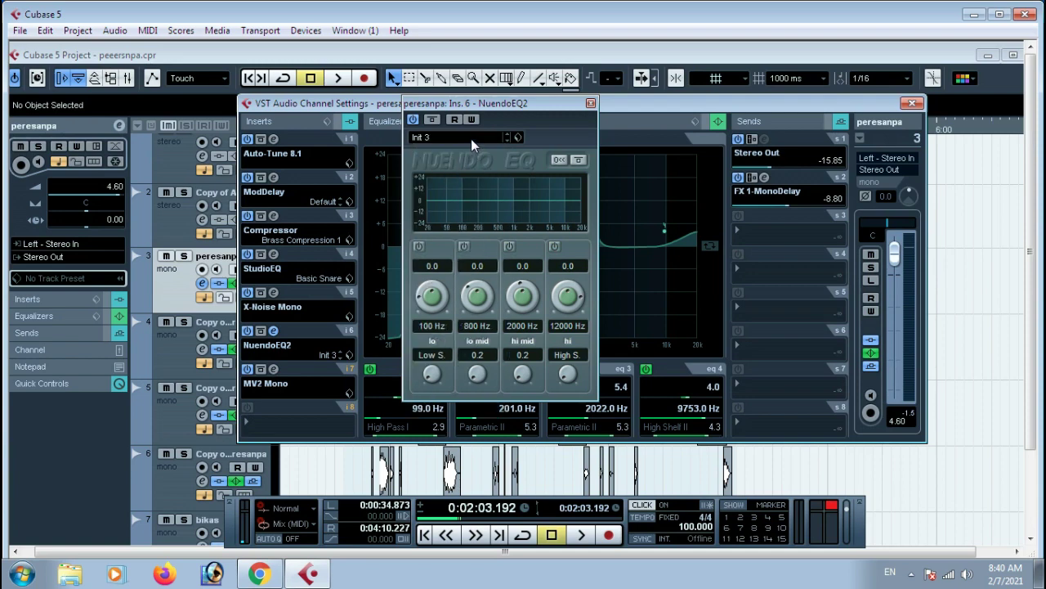
pyautogui.click(471, 138)
pyautogui.click(450, 149)
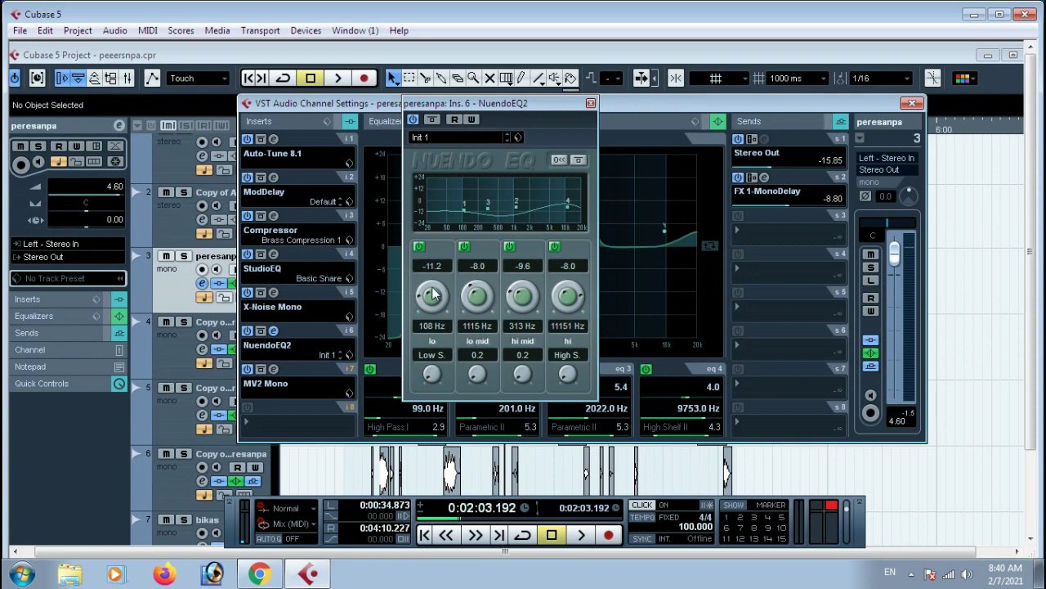
# - Adjust NuendoEQ2 to gains of lo -10.2, lo mid -2.2 and hi mid -3.4, with the hi band at 13767 Hz
pyautogui.scroll(3, 433, 296)
pyautogui.scroll(5, 432, 291)
pyautogui.moveTo(431, 284); pyautogui.dragTo(558, 287)
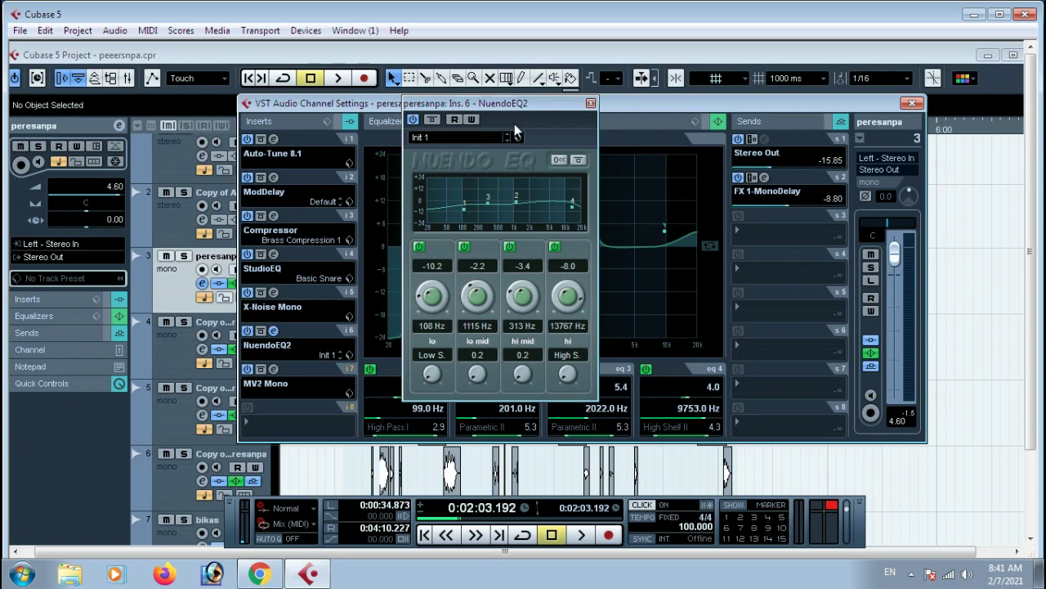
pyautogui.moveTo(521, 106); pyautogui.dragTo(539, 121)
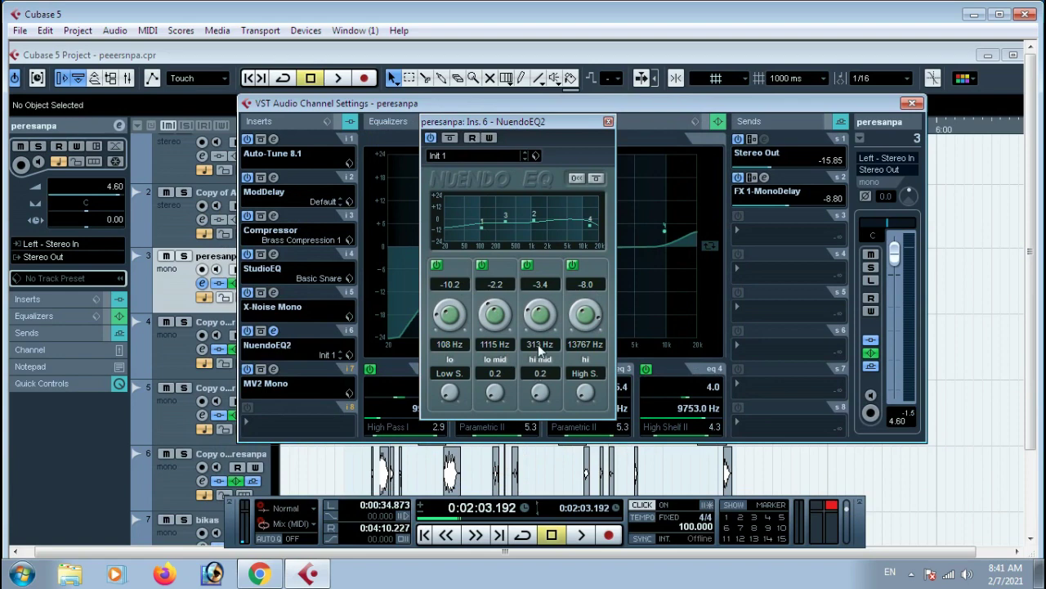
# - Reshape the NuendoEQ2 curve with the lo mid band at about -7.2, 3977 Hz and the hi mid band at -2.4, 524 Hz
pyautogui.moveTo(536, 221); pyautogui.dragTo(507, 213)
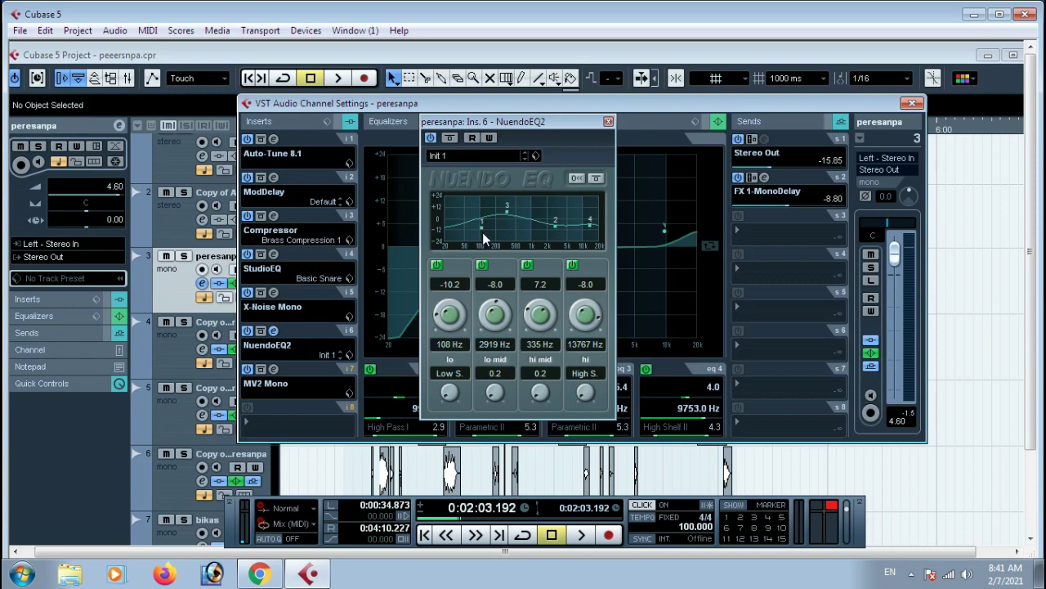
pyautogui.moveTo(507, 209); pyautogui.dragTo(519, 215)
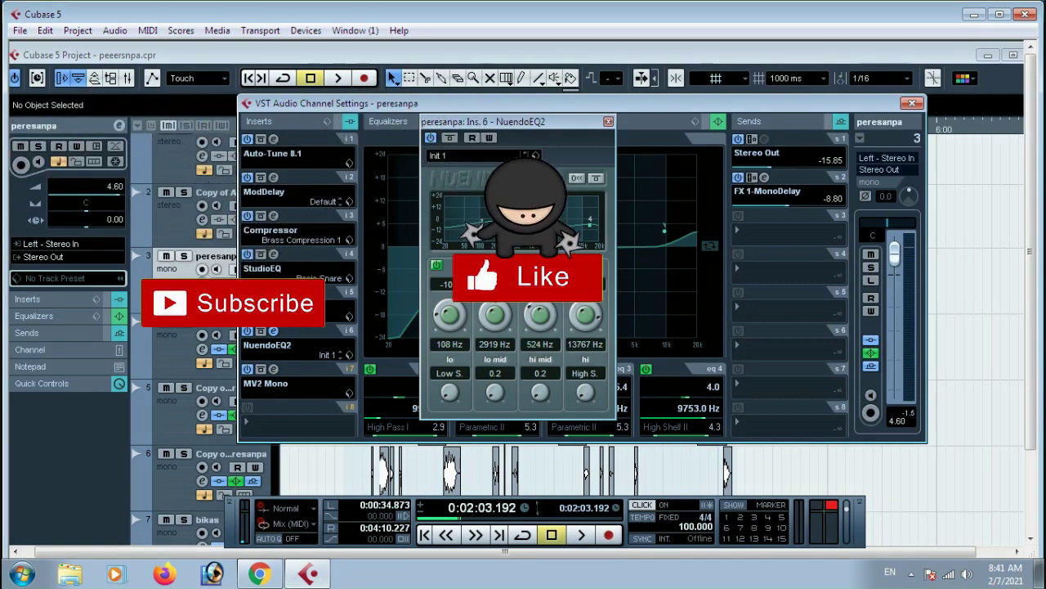
pyautogui.moveTo(555, 224)
pyautogui.mouseDown()
pyautogui.moveTo(555, 213)
pyautogui.moveTo(559, 233)
pyautogui.moveTo(563, 225)
pyautogui.mouseUp()
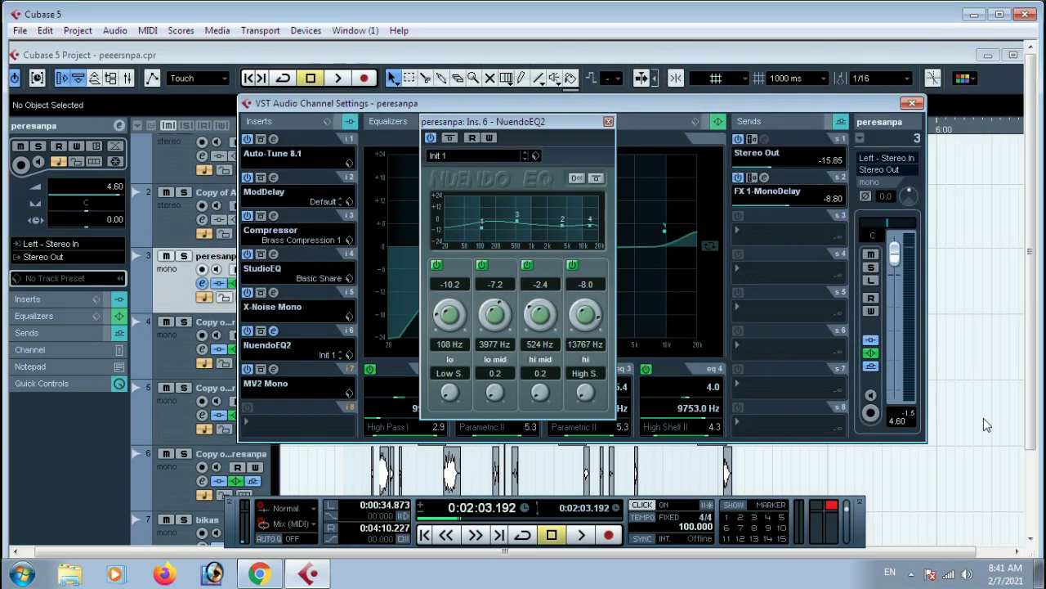